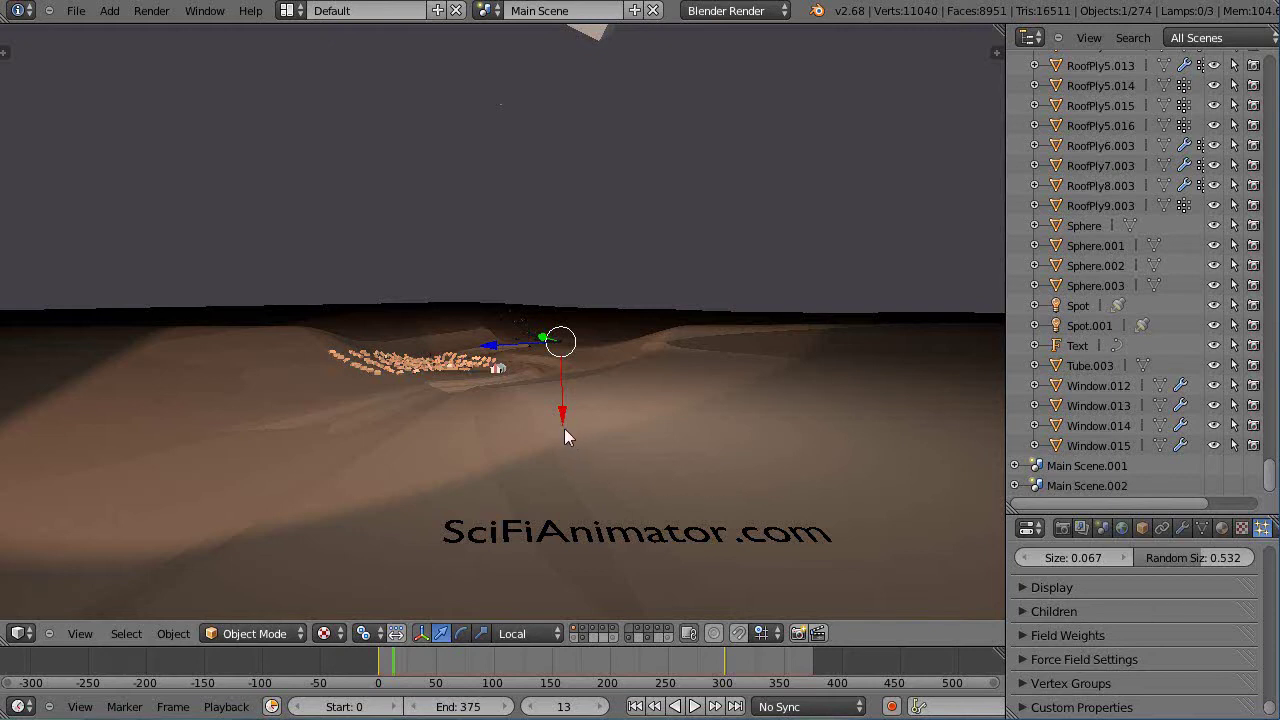
- Play the vortex, set the particle size to 0.087, and hide the transform manipulator
key(alt+a)
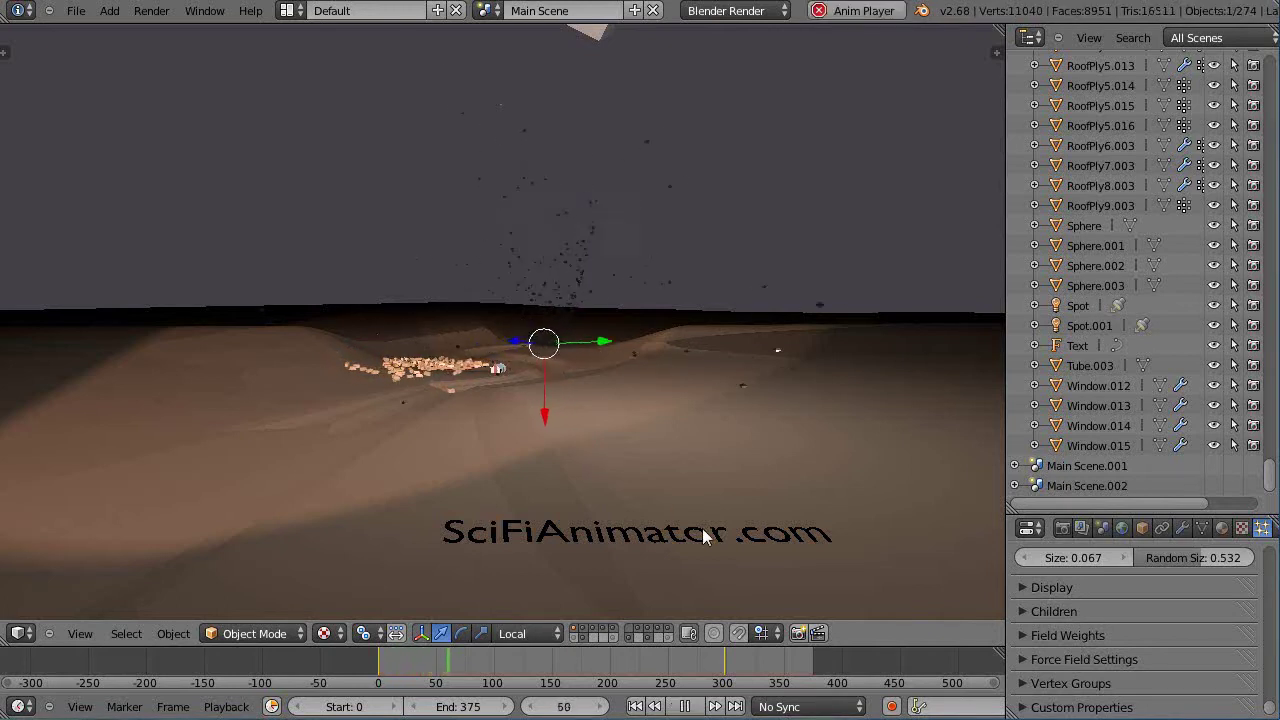
click(1027, 560)
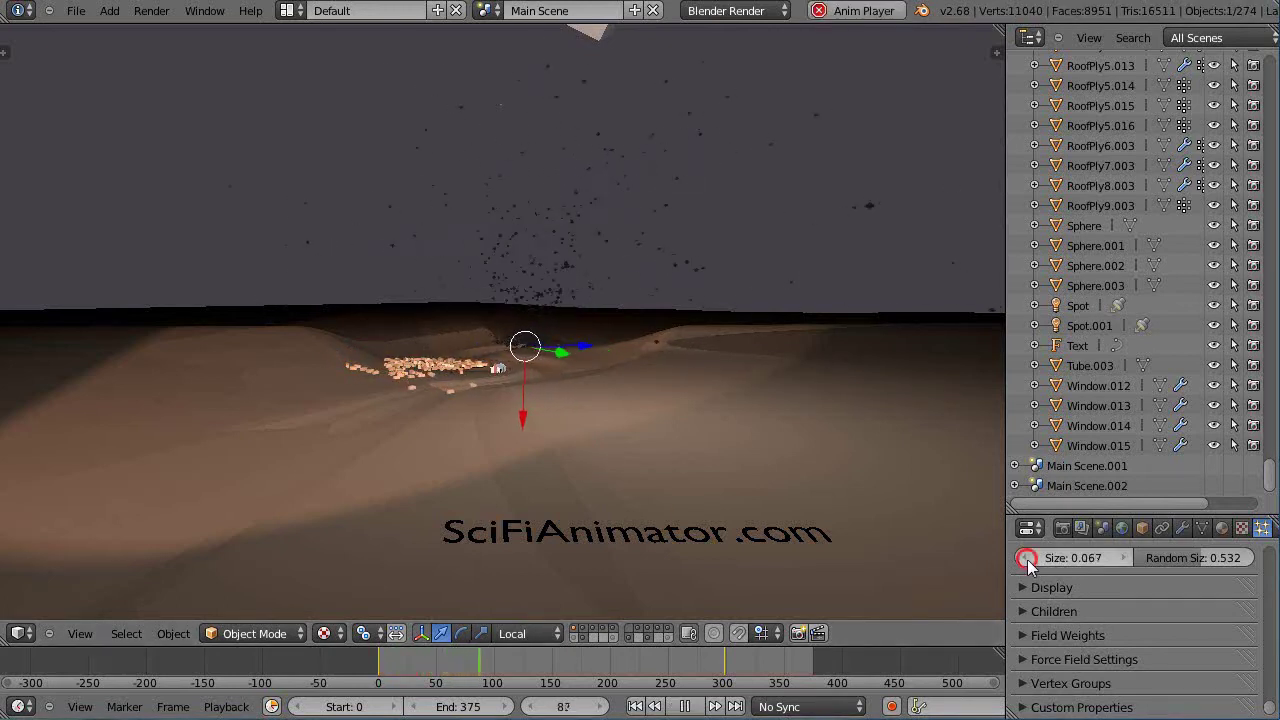
click(1121, 558)
click(1121, 557)
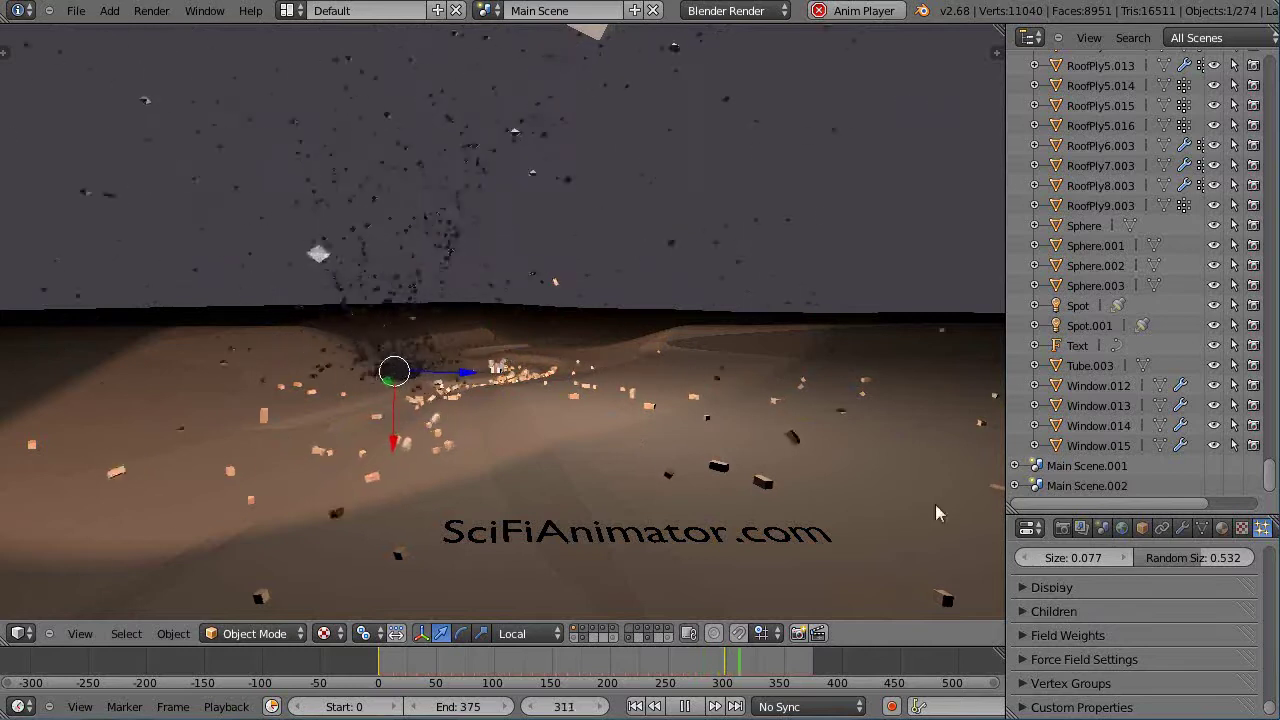
click(1026, 560)
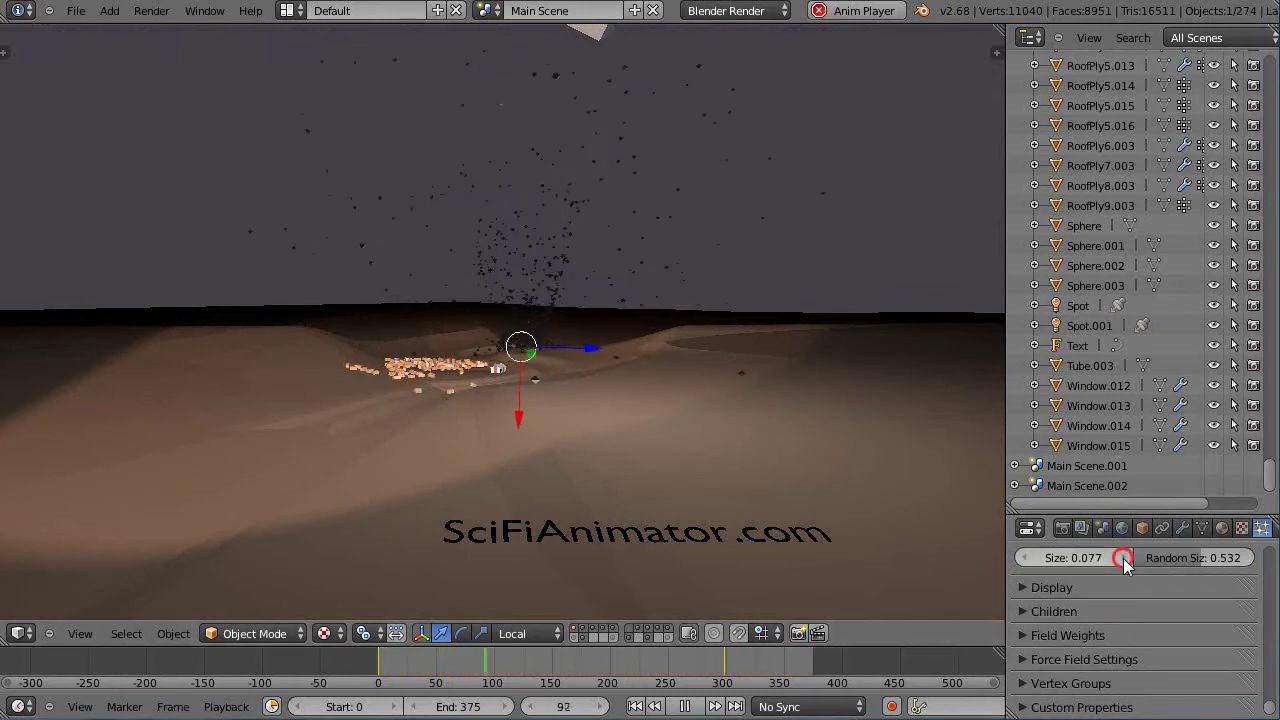
click(1123, 558)
click(1123, 558)
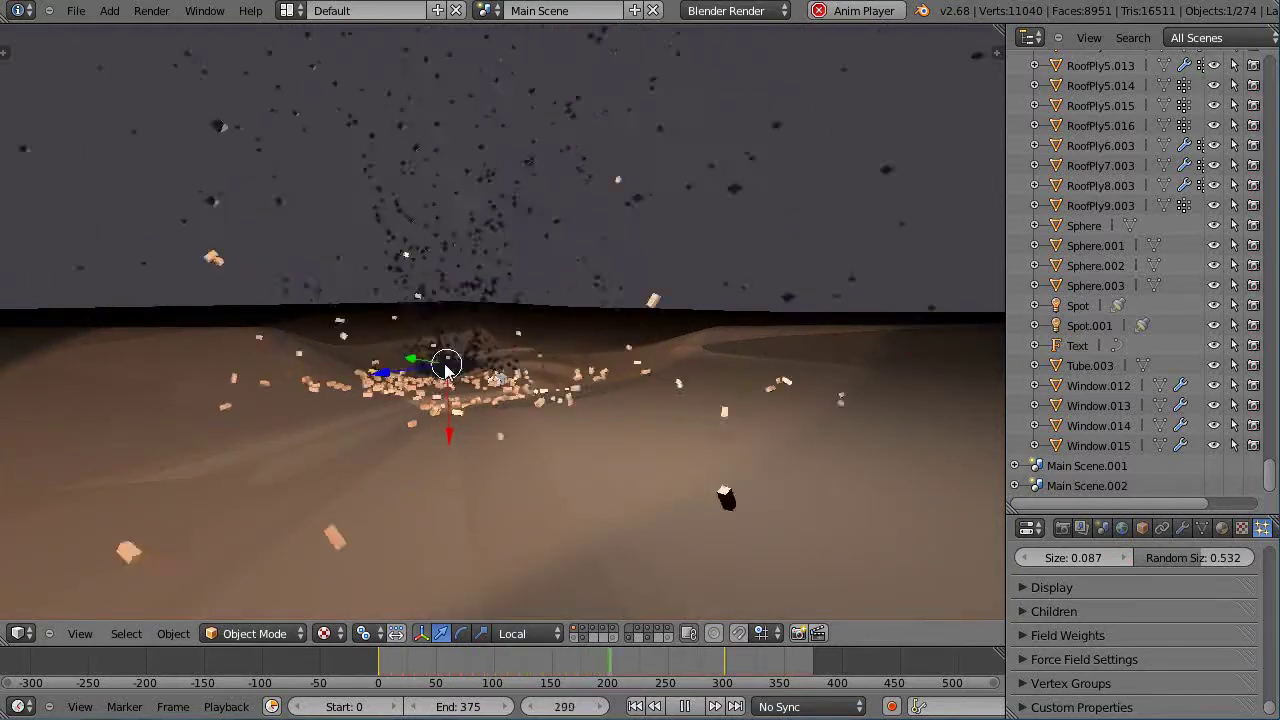
click(421, 633)
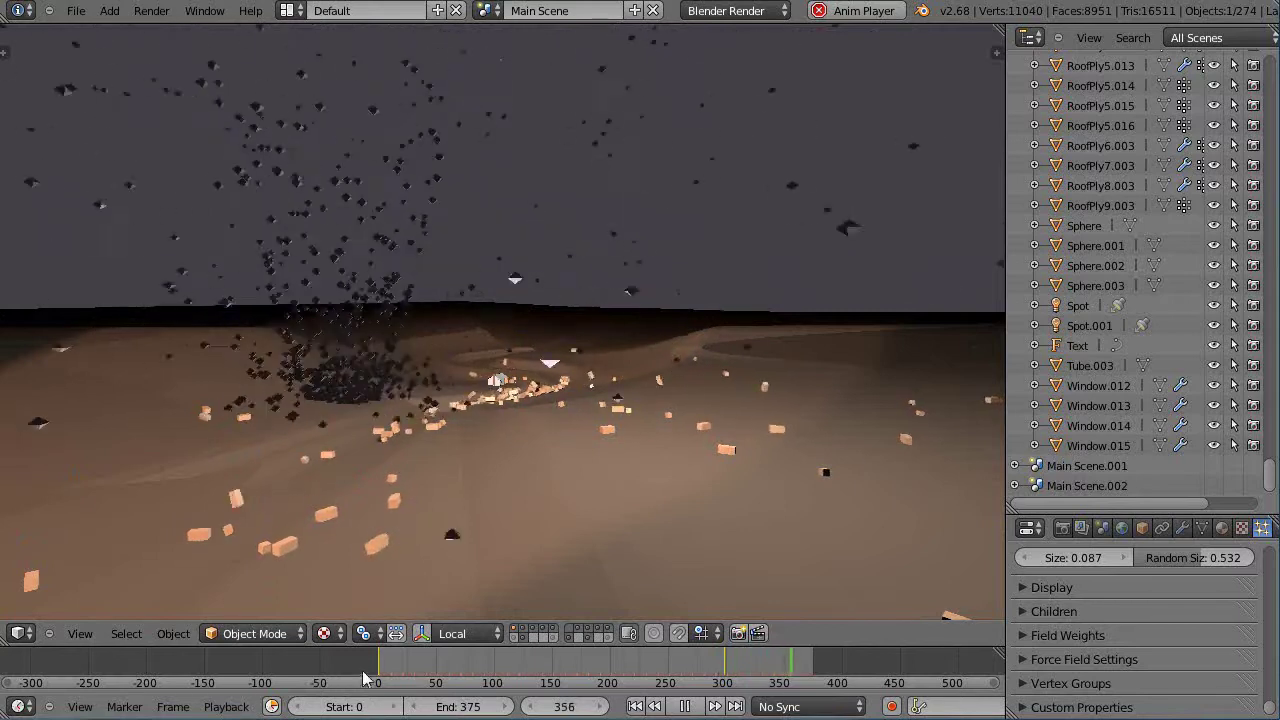
- Stop playback and enable Display > Only Render in the sidebar, hiding grid, lamps and camera
key(alt+a)
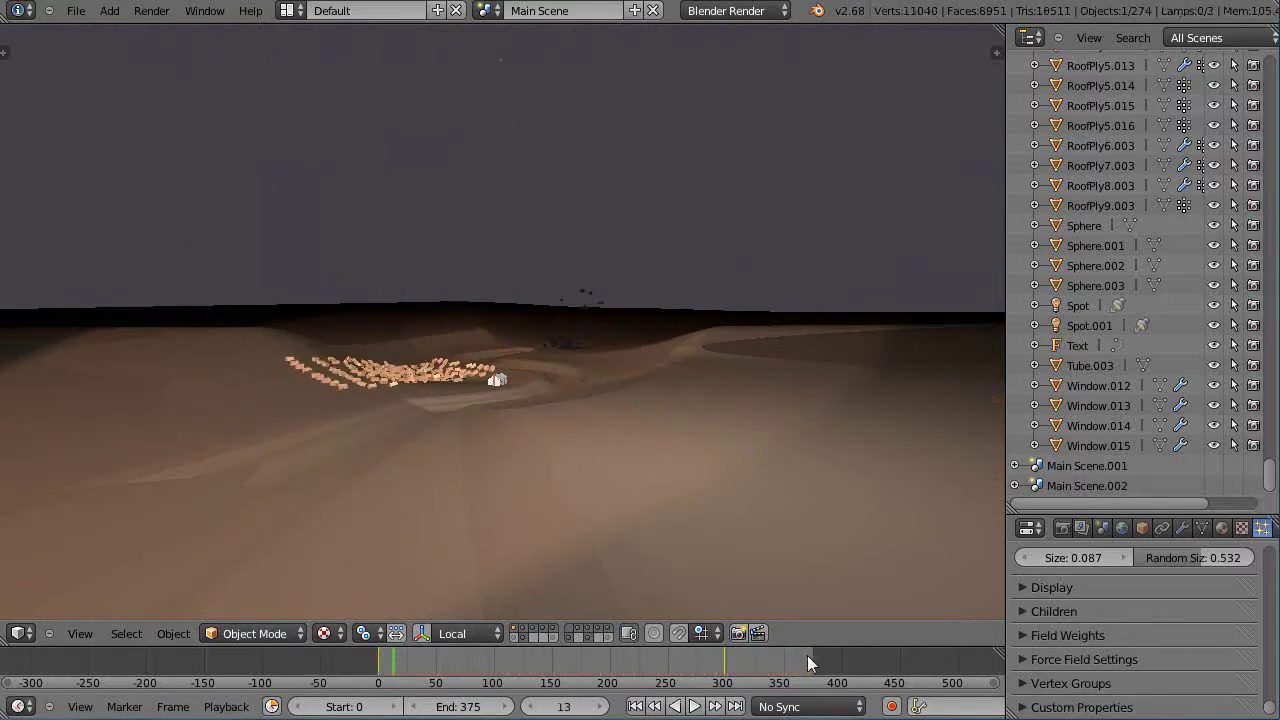
key(n)
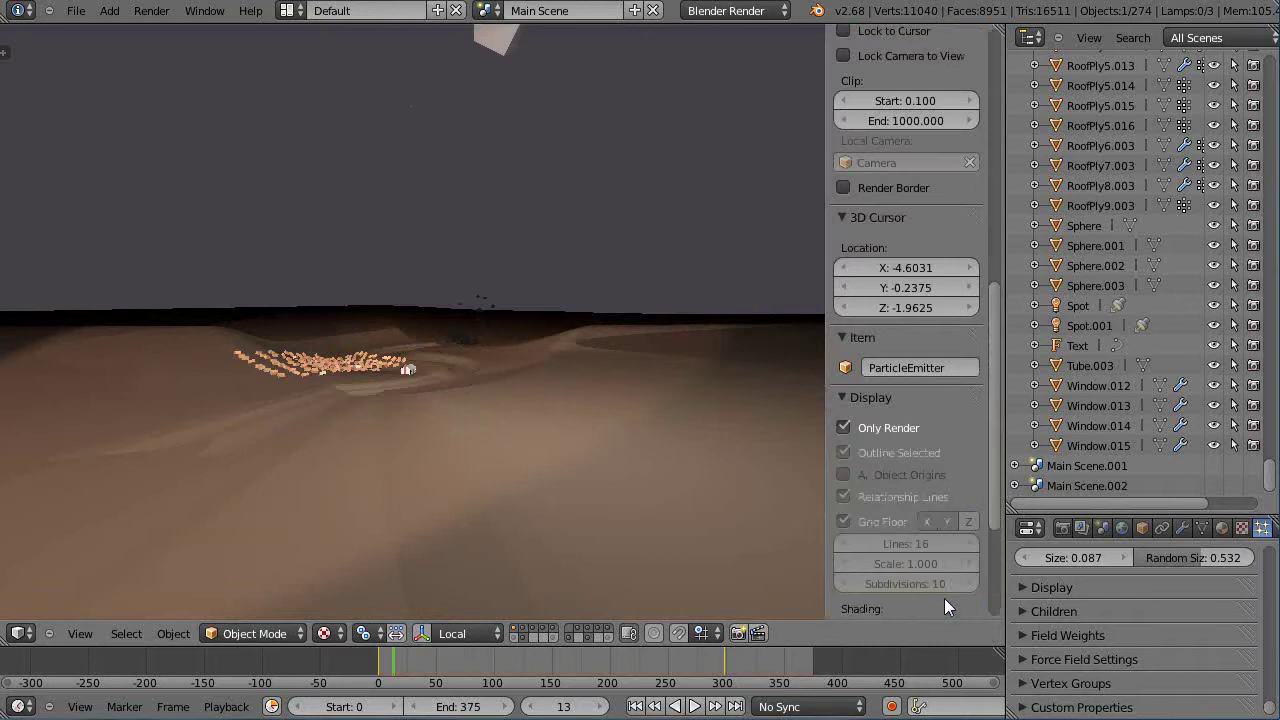
click(844, 428)
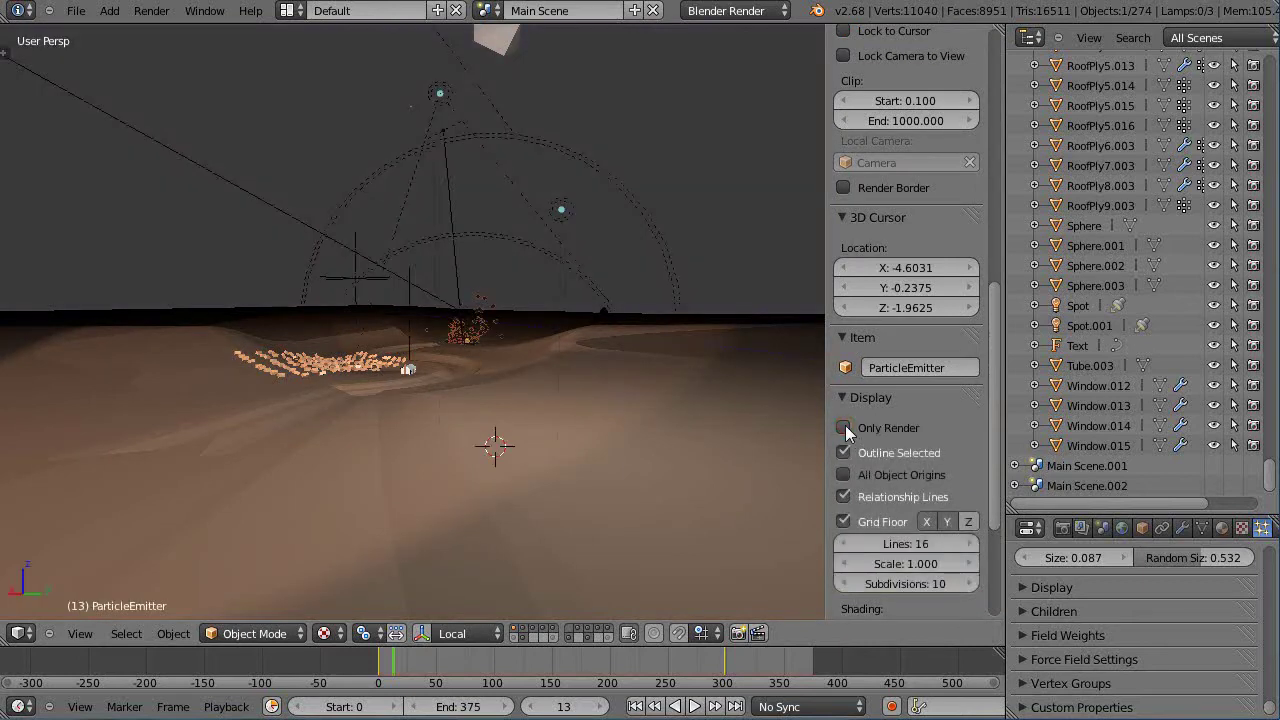
click(845, 428)
click(845, 428)
click(845, 428)
click(845, 428)
click(845, 428)
click(845, 428)
click(845, 428)
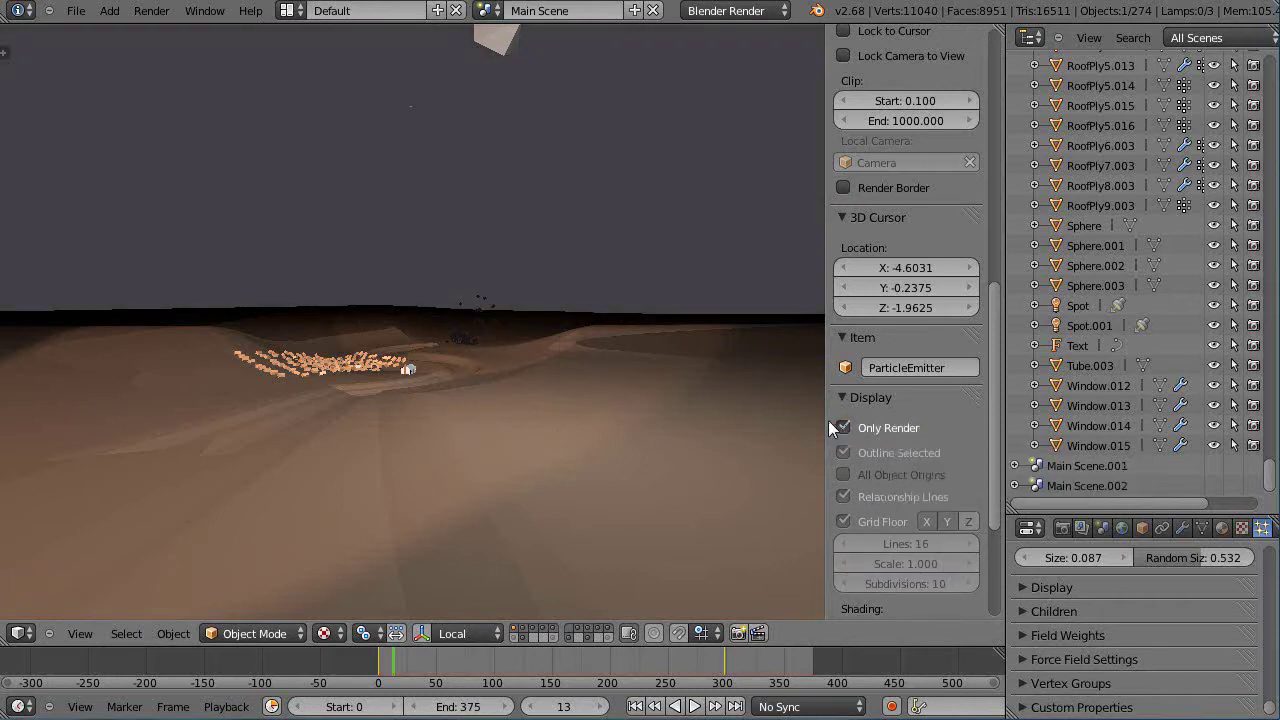
key(n)
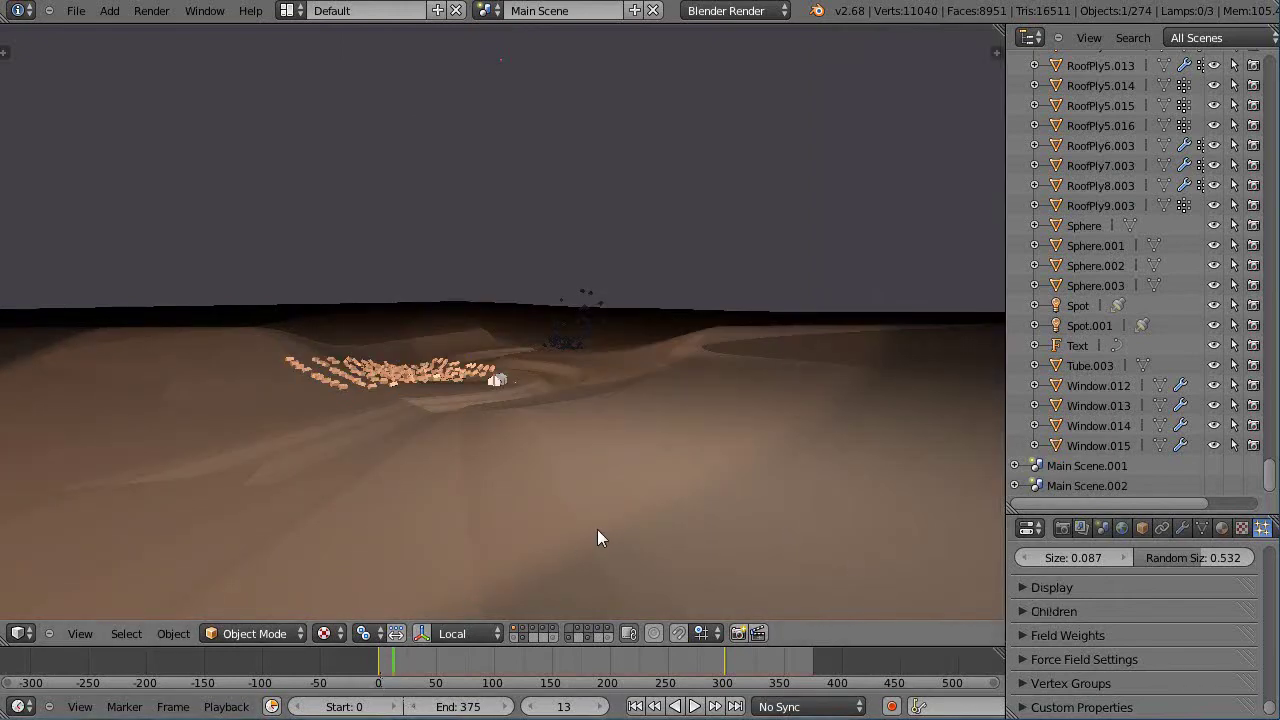
- Replay the vortex with particle size 0.097 and widen the 3D viewport to the right
key(alt+a)
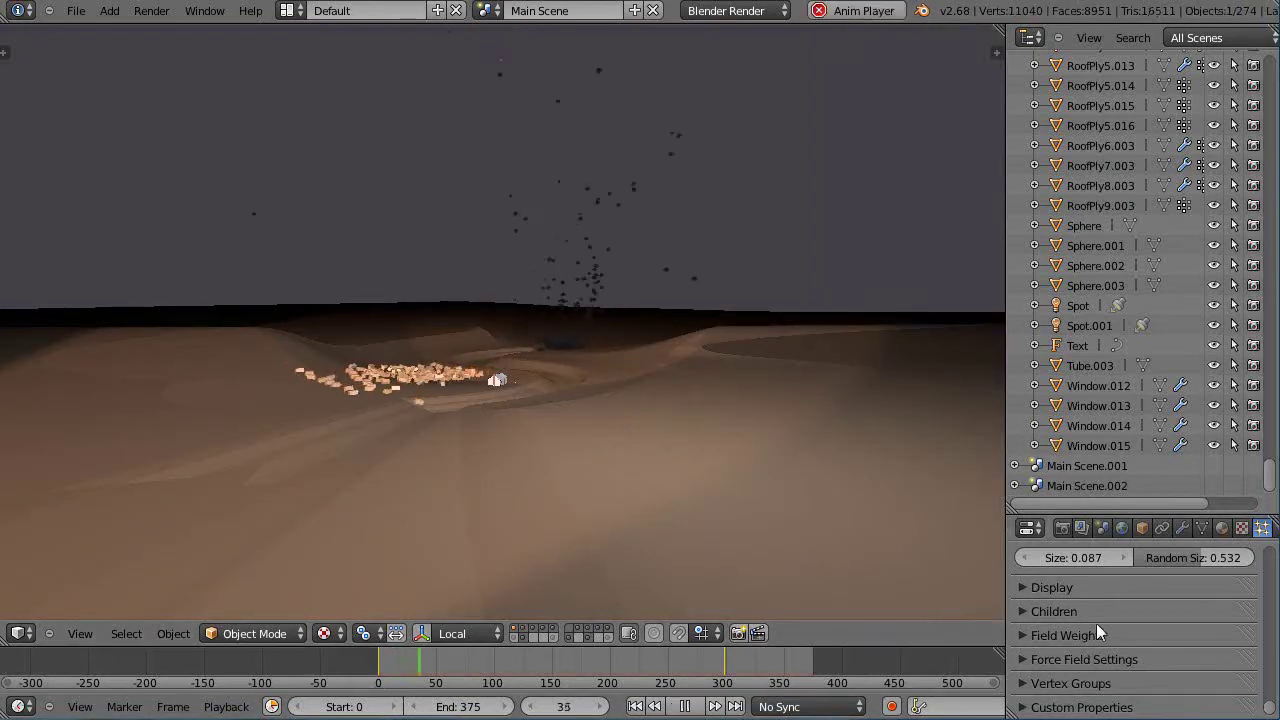
click(1123, 557)
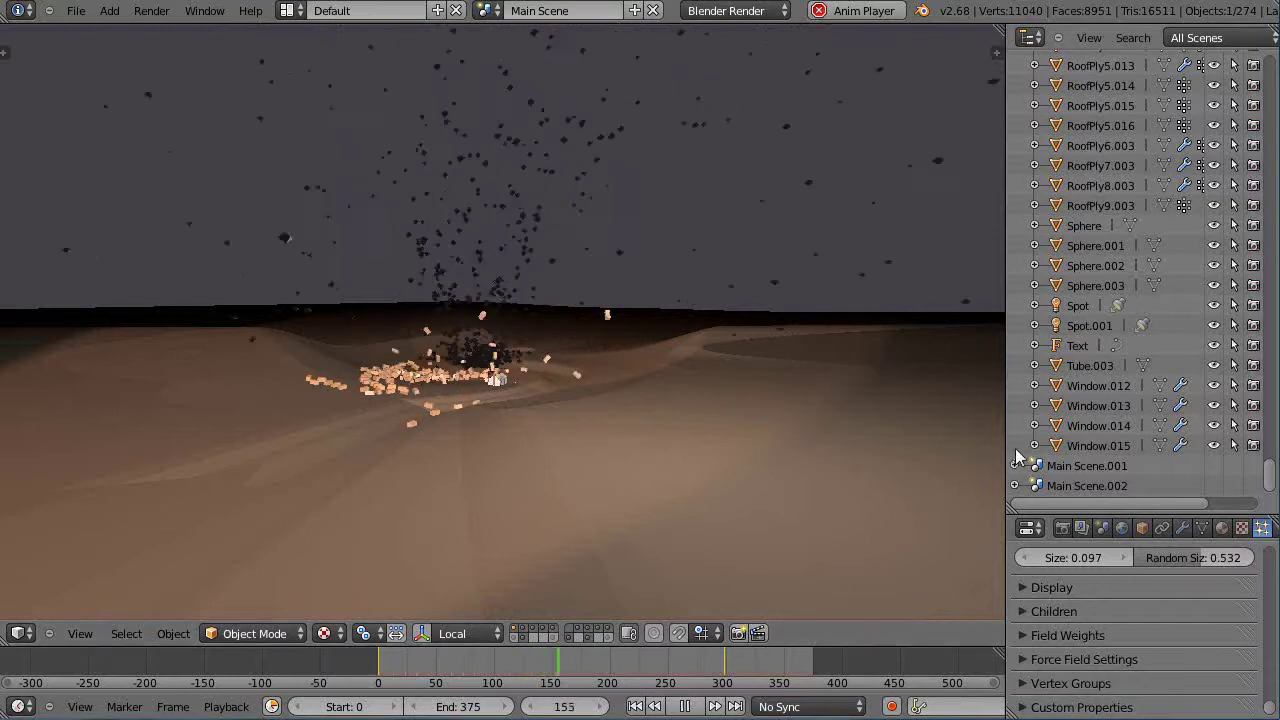
drag(1006, 452, 1097, 452)
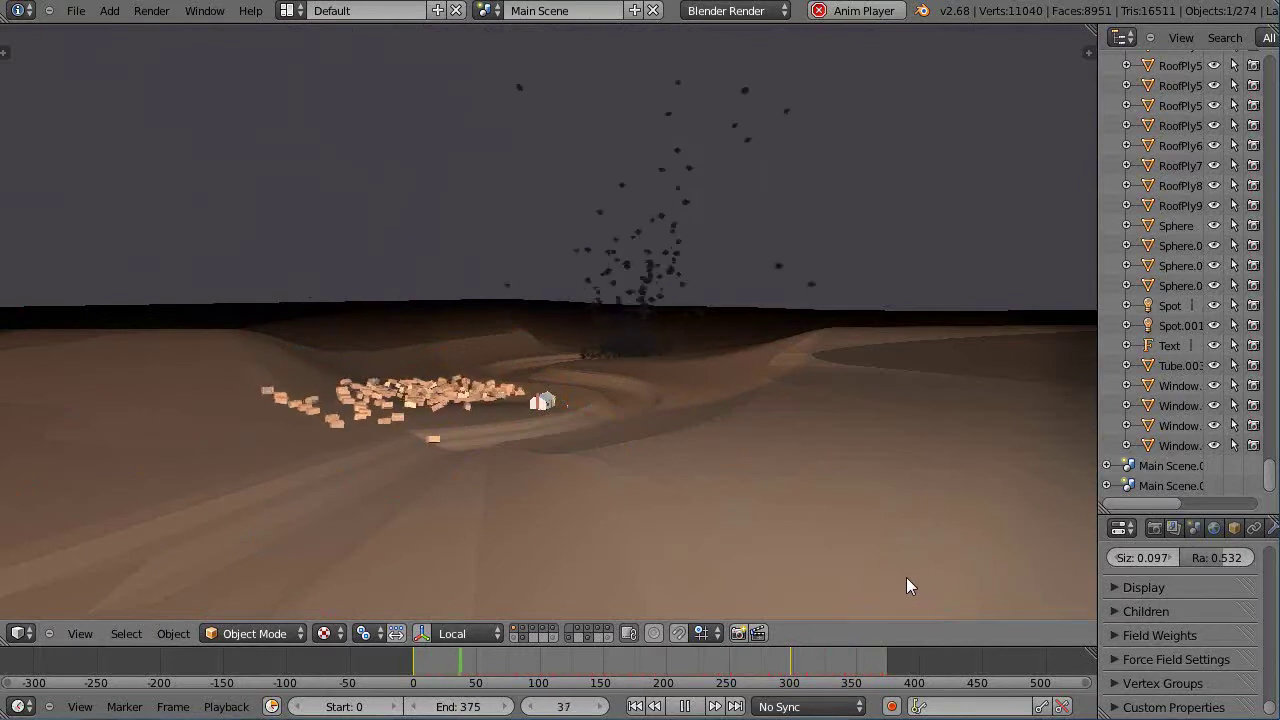
- Lower the particle size to 0.087 and browse the Scene settings
click(1116, 557)
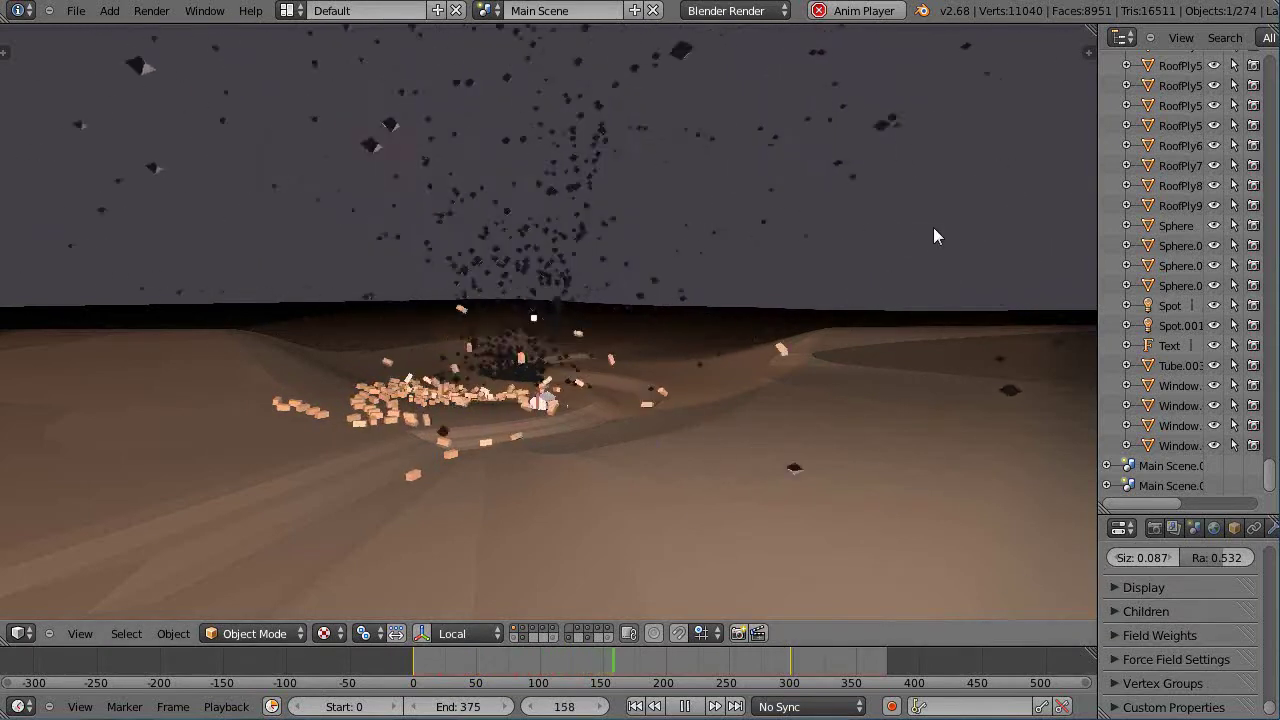
click(1194, 528)
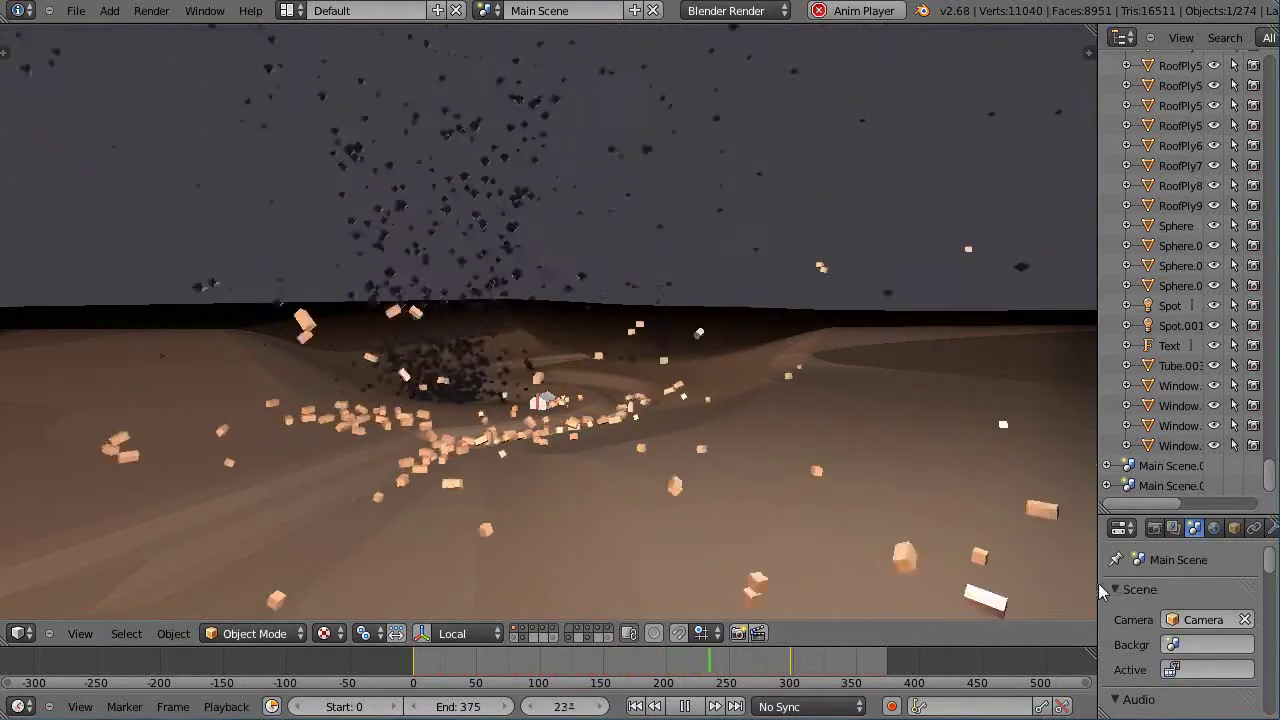
scroll(1128, 600, down, 2)
scroll(1183, 636, down, 1)
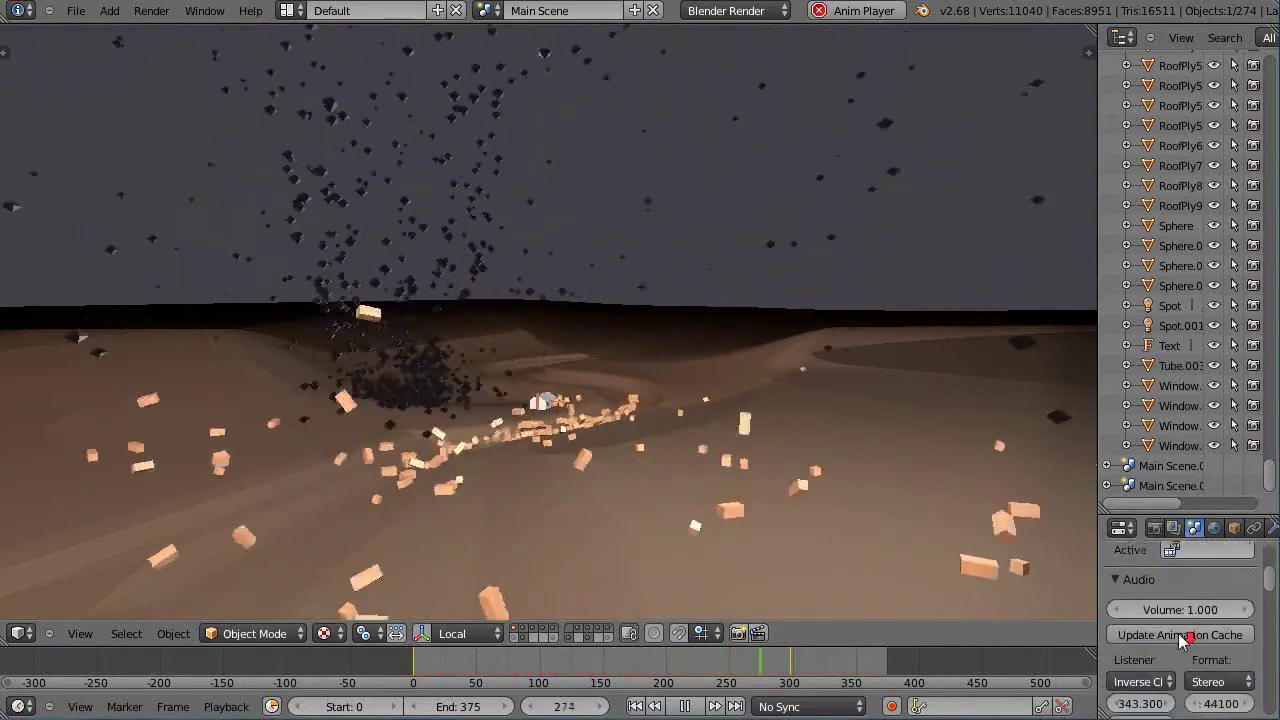
scroll(1183, 640, up, 1)
scroll(1183, 640, up, 2)
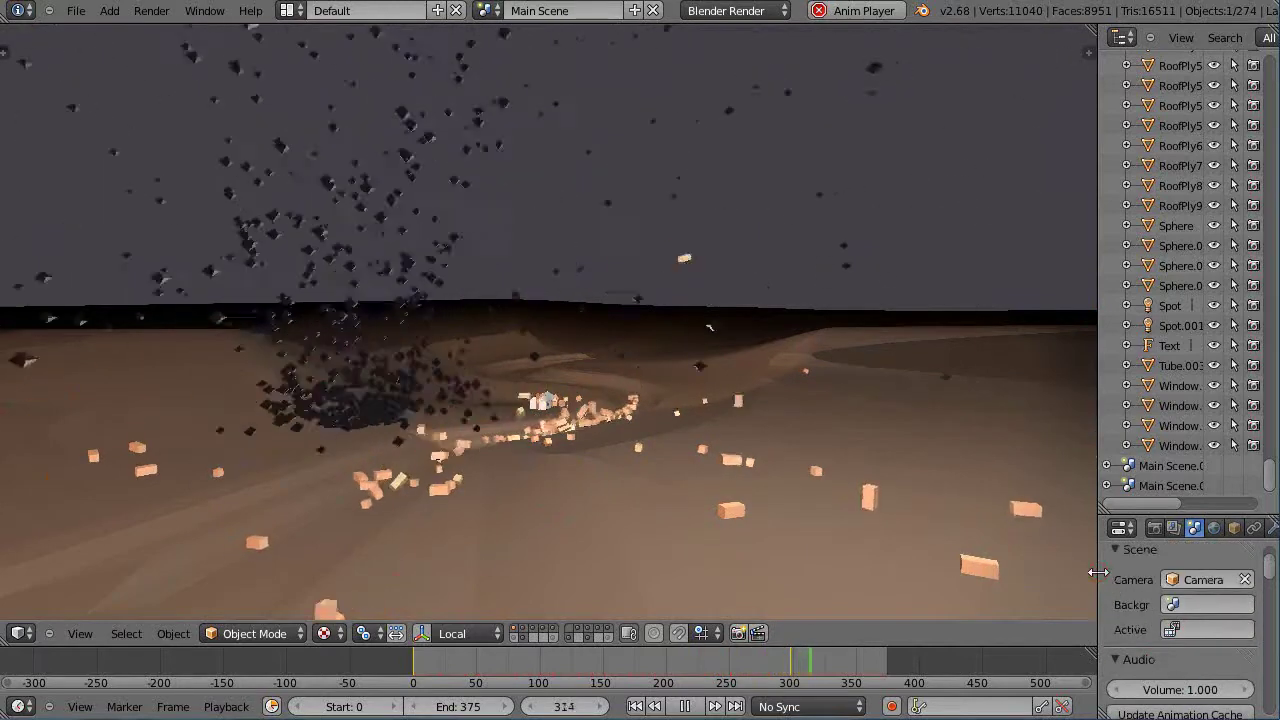
- Widen the properties area and switch to the World settings
drag(1099, 573, 1060, 578)
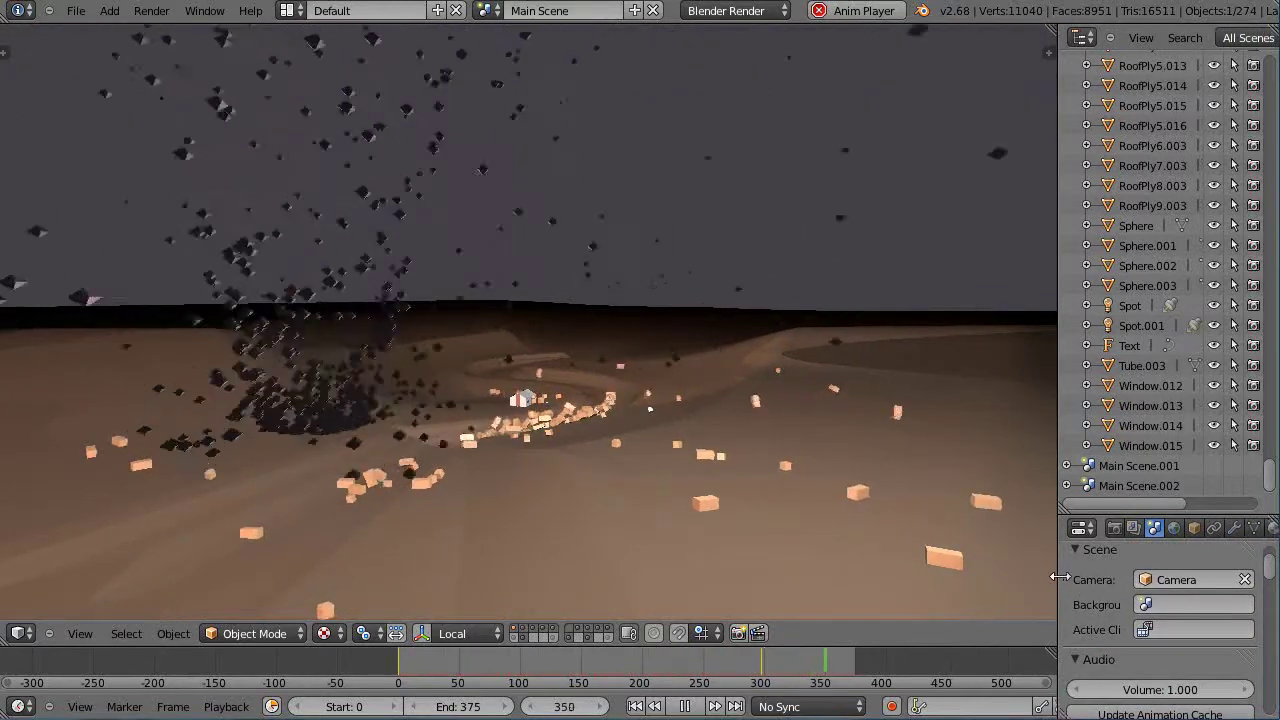
scroll(1207, 613, down, 3)
scroll(1207, 606, up, 1)
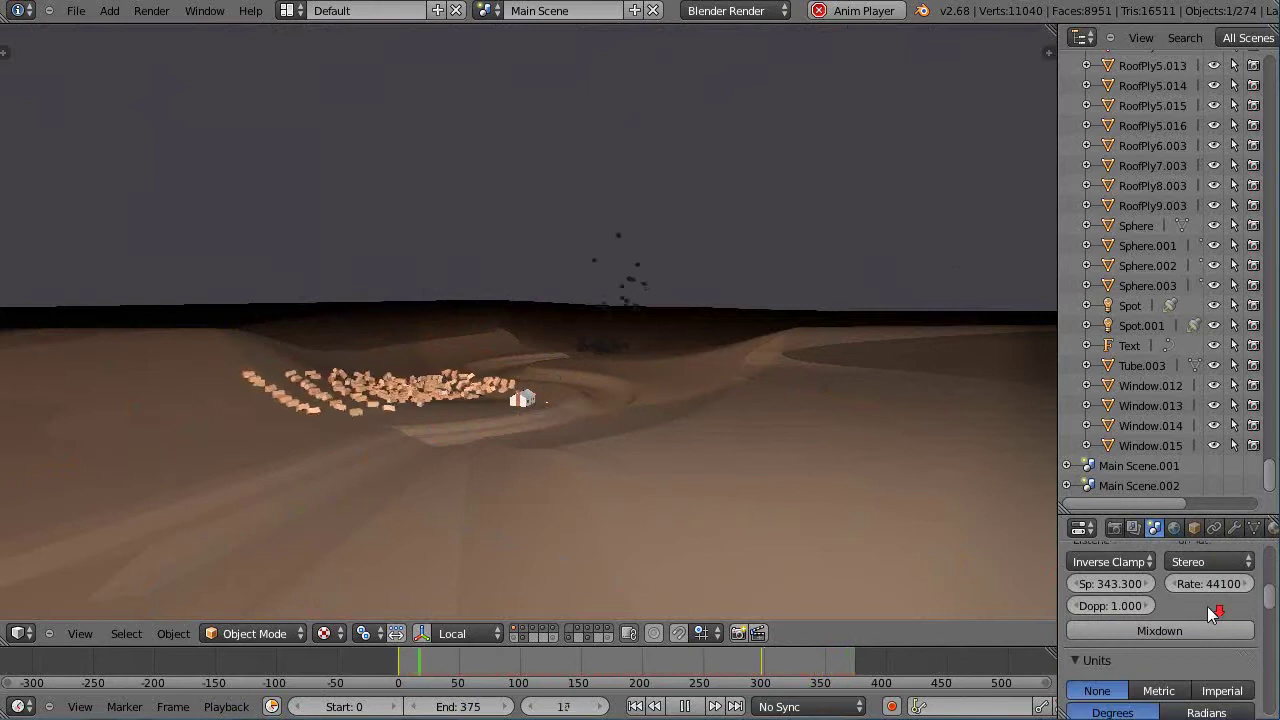
scroll(1207, 606, up, 3)
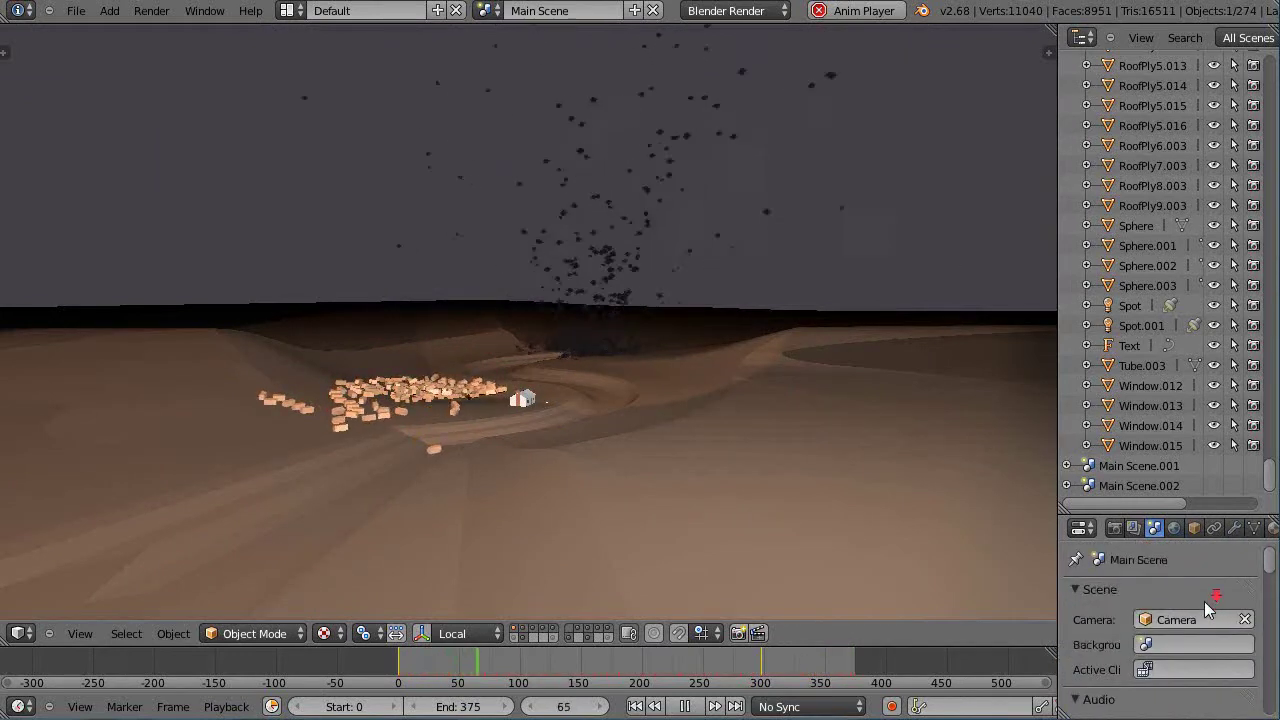
scroll(1204, 603, down, 2)
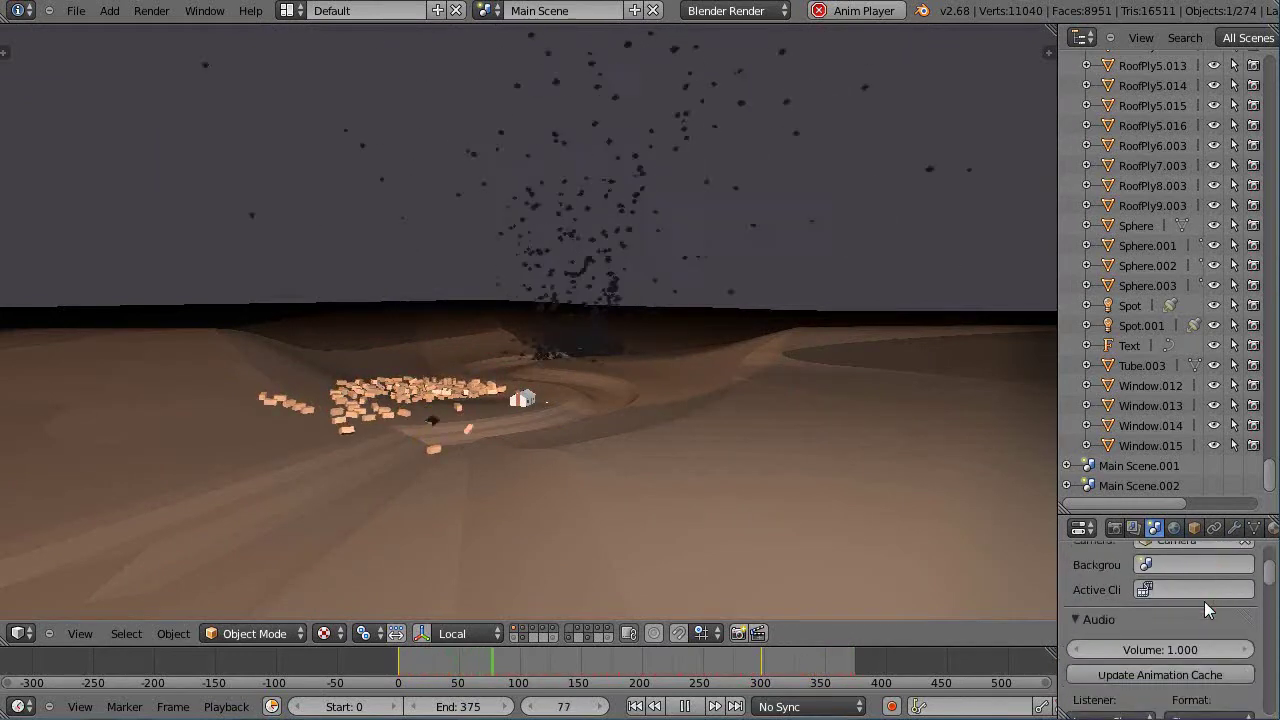
click(1174, 528)
scroll(1176, 601, down, 1)
scroll(1131, 632, down, 1)
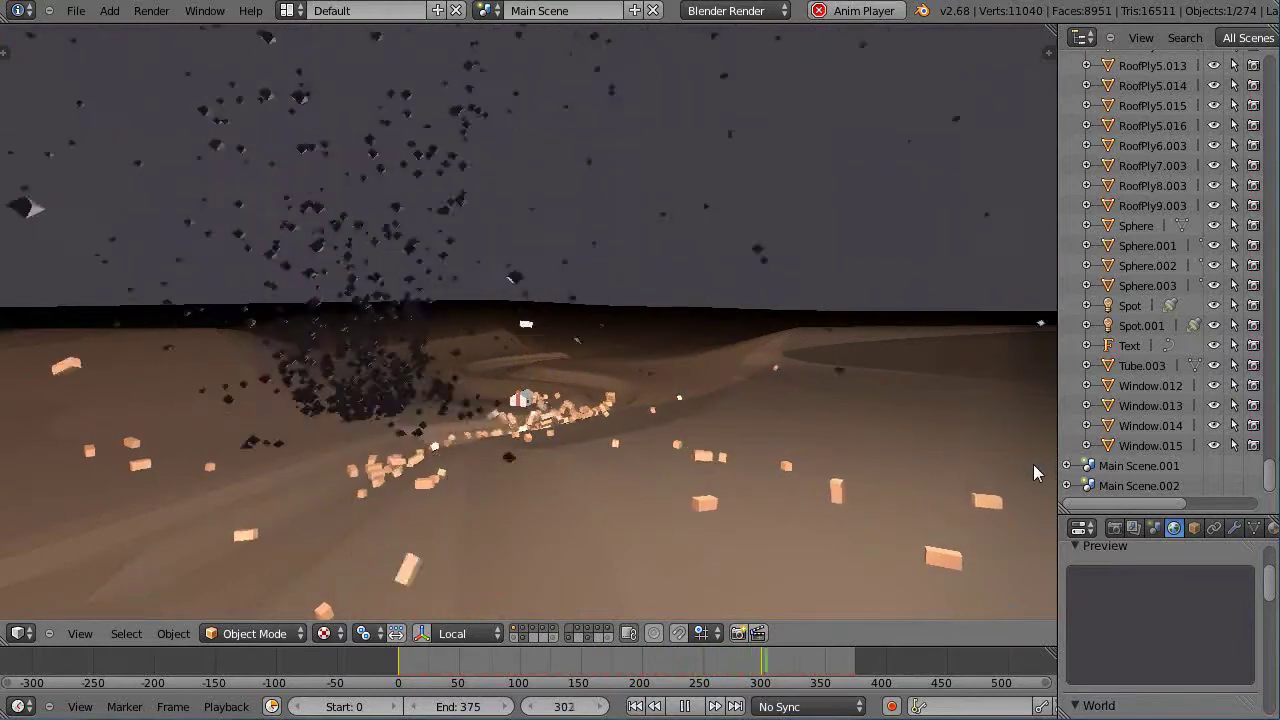
- Toggle Only Render off and back on so it stays enabled, then hide the sidebar
key(n)
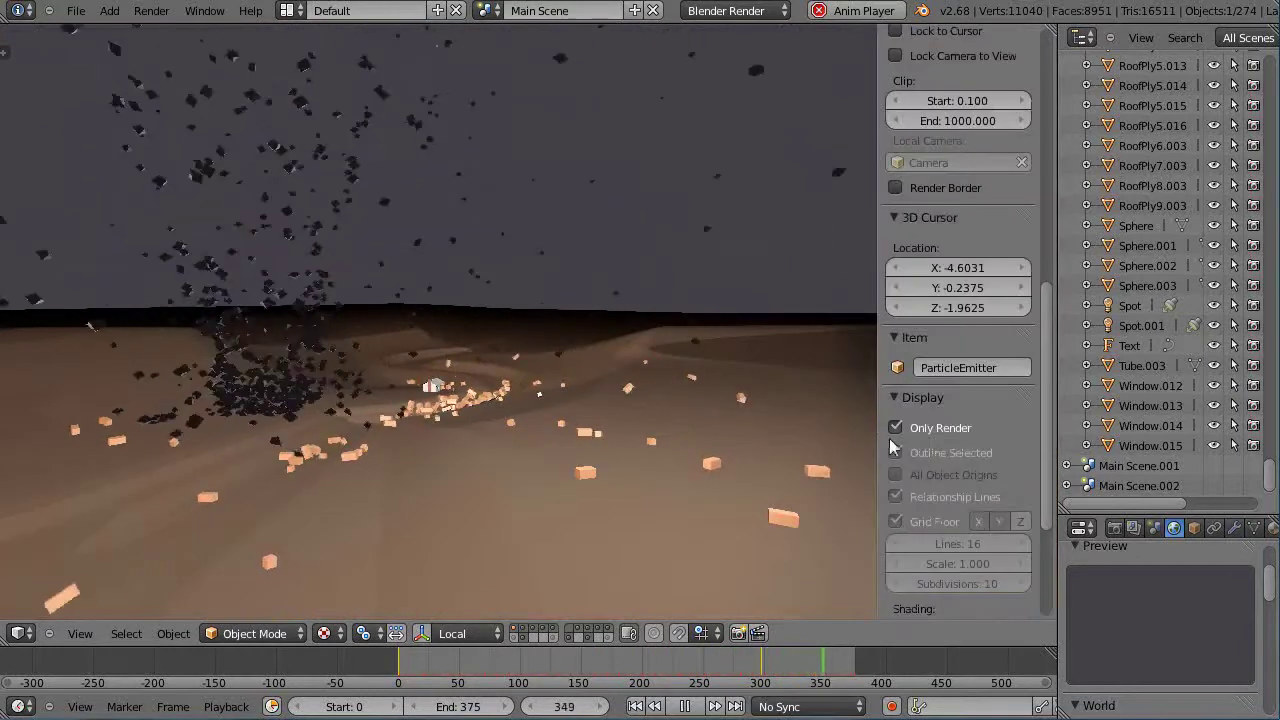
click(896, 428)
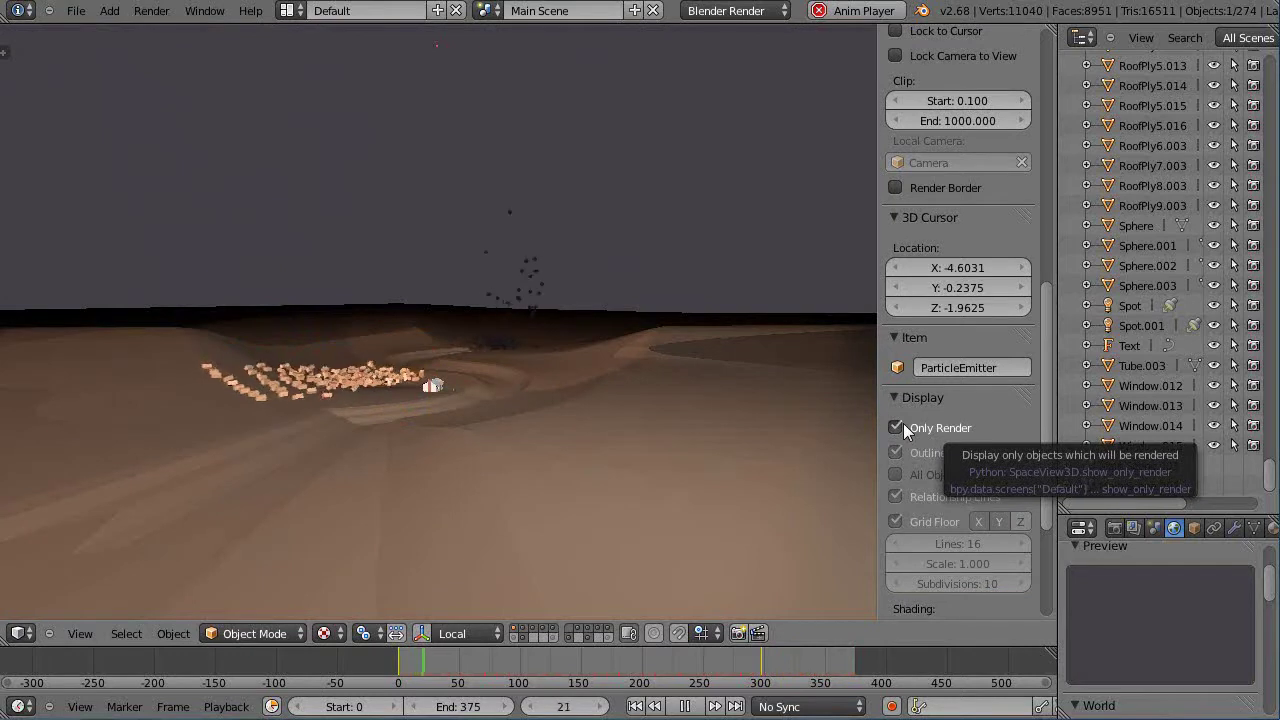
click(896, 427)
click(896, 427)
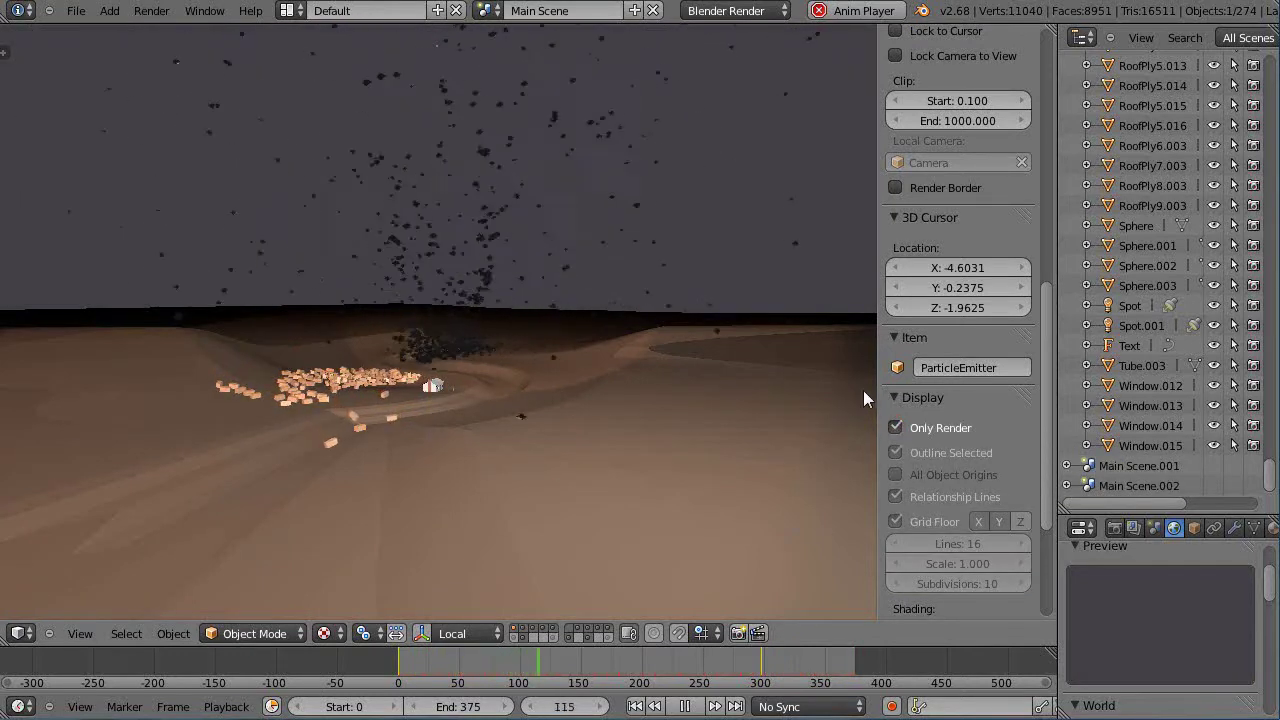
key(n)
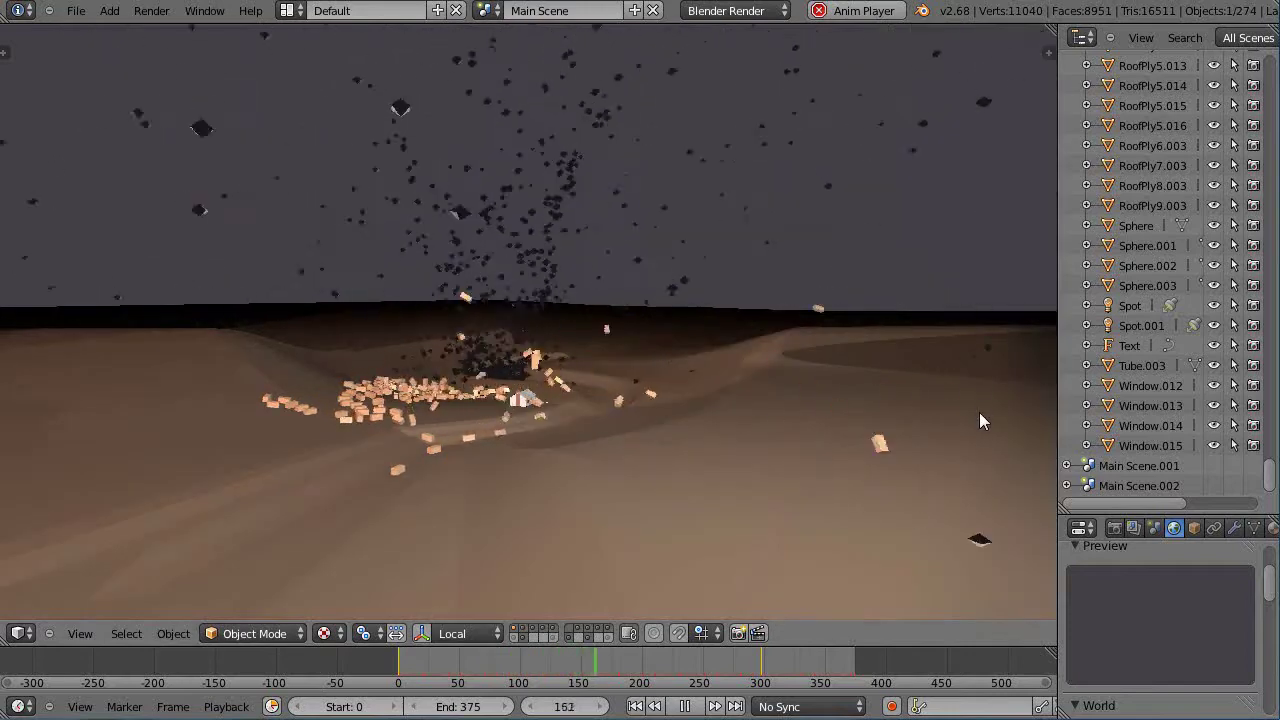